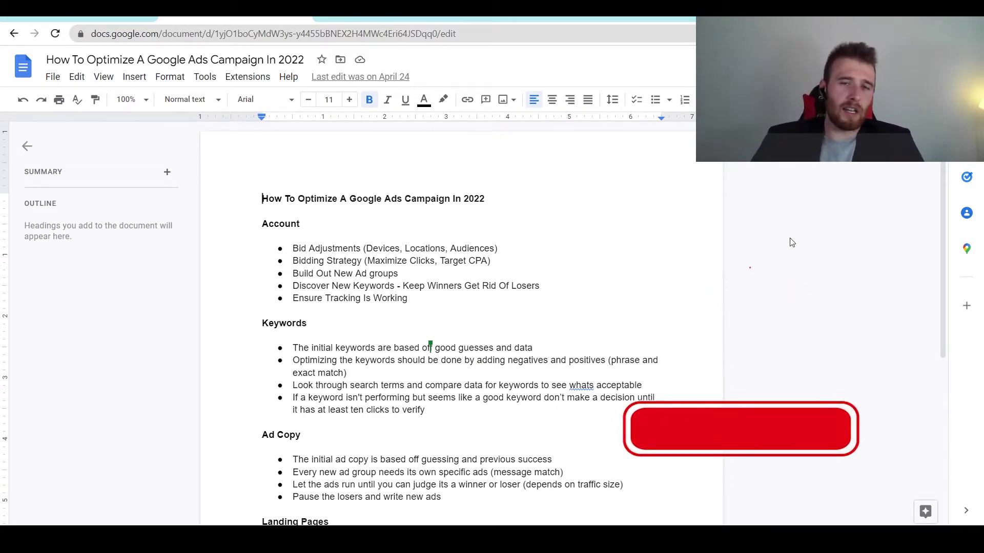
- Scroll the checklist document to the Bid Adjustments item and point it out
scroll(456, 278, "down", 3)
scroll(455, 278, "down", 2)
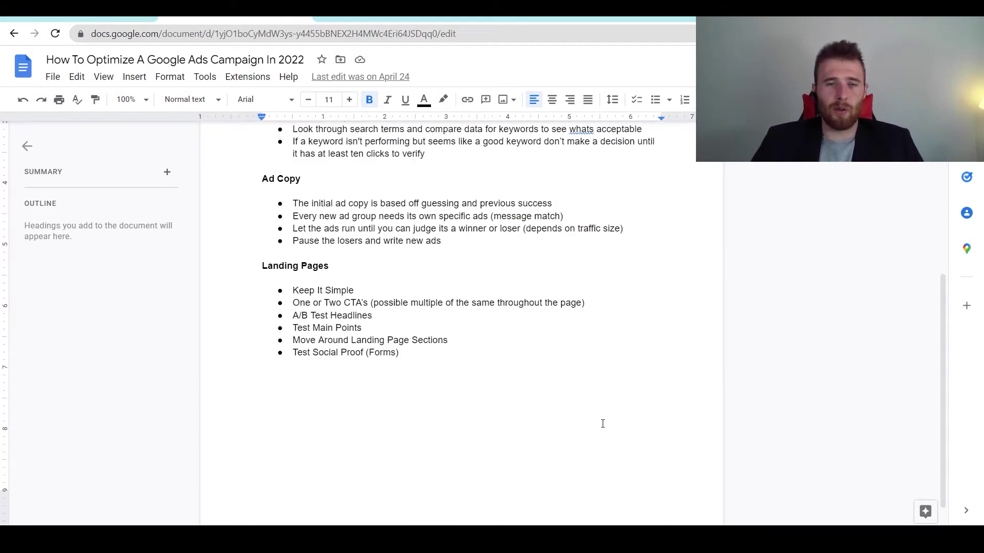
scroll(564, 394, "up", 4)
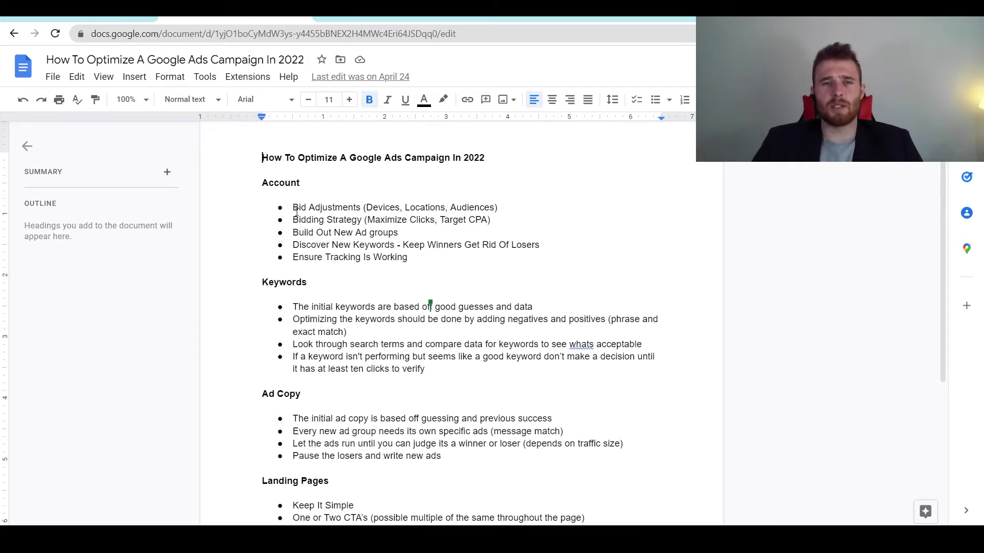
left_click(269, 195)
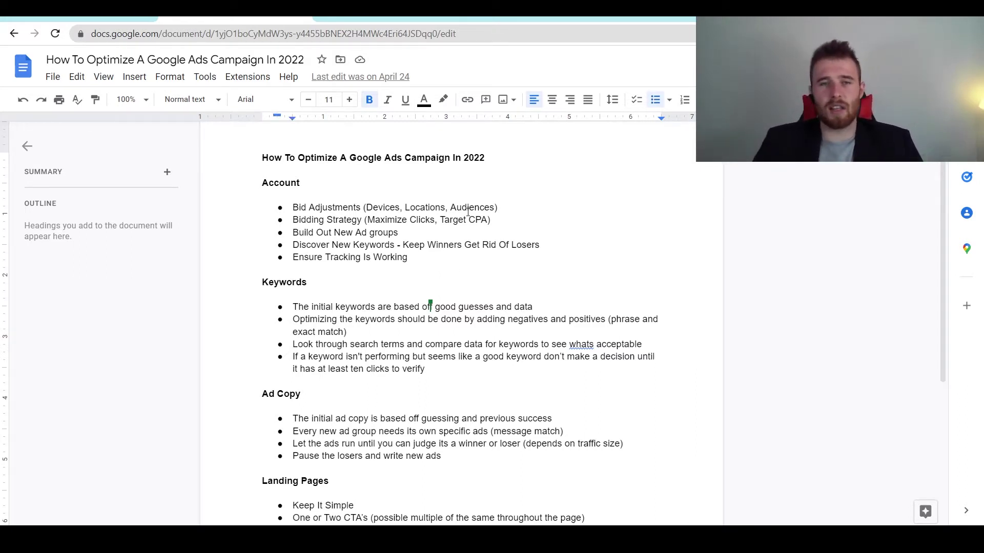
- Bring up the campaign's Devices report and try a bid decrease, then cancel it
left_click(102, 19)
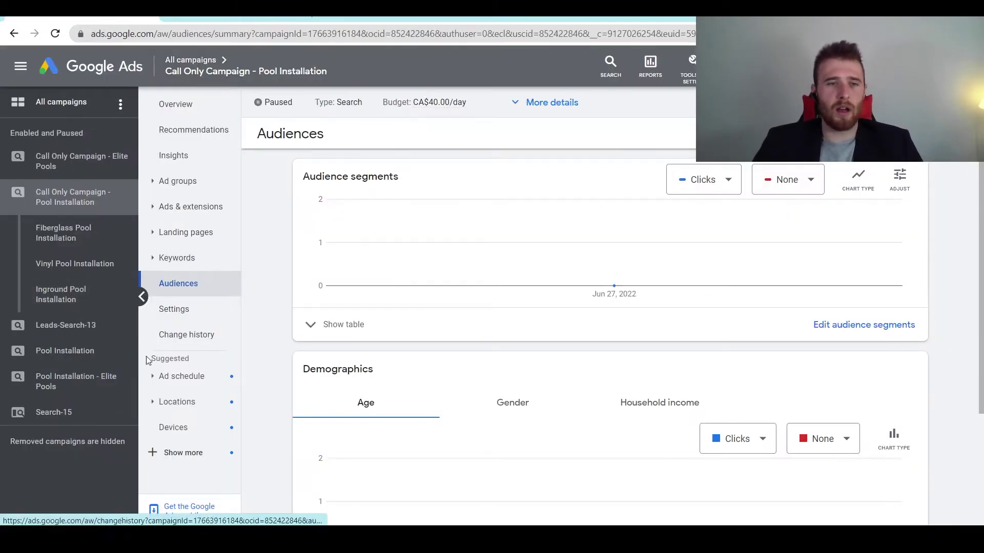
left_click(192, 434)
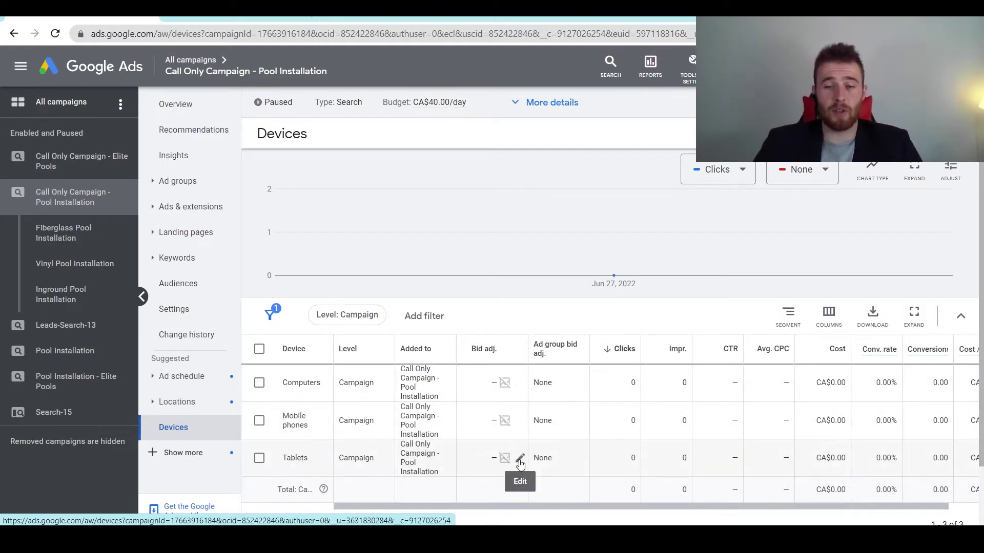
left_click(520, 459)
left_click(500, 437)
left_click(494, 468)
left_click(600, 506)
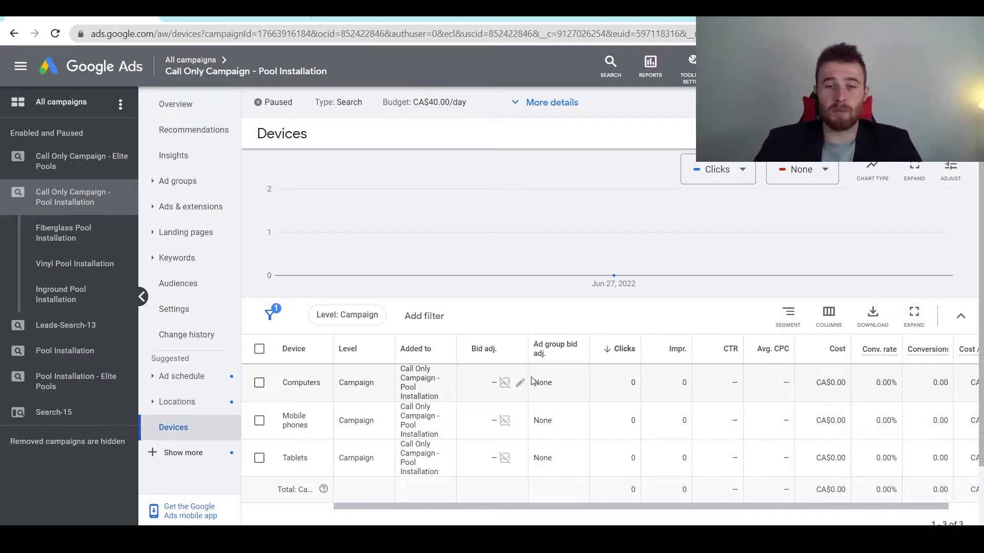
- Set a 10% decrease on the Computers bid adjustment and save it
left_click(520, 420)
left_click(505, 414)
left_click(519, 455)
left_click(587, 424)
type("10")
key("Return")
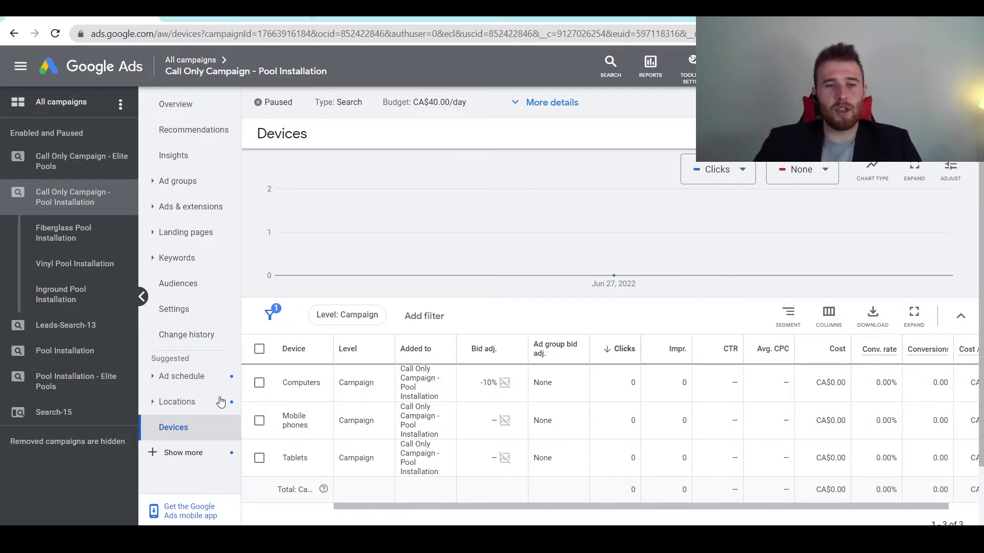
- On the Locations page, save Hamilton's bid adjustment unchanged at Increase 5%
left_click(198, 405)
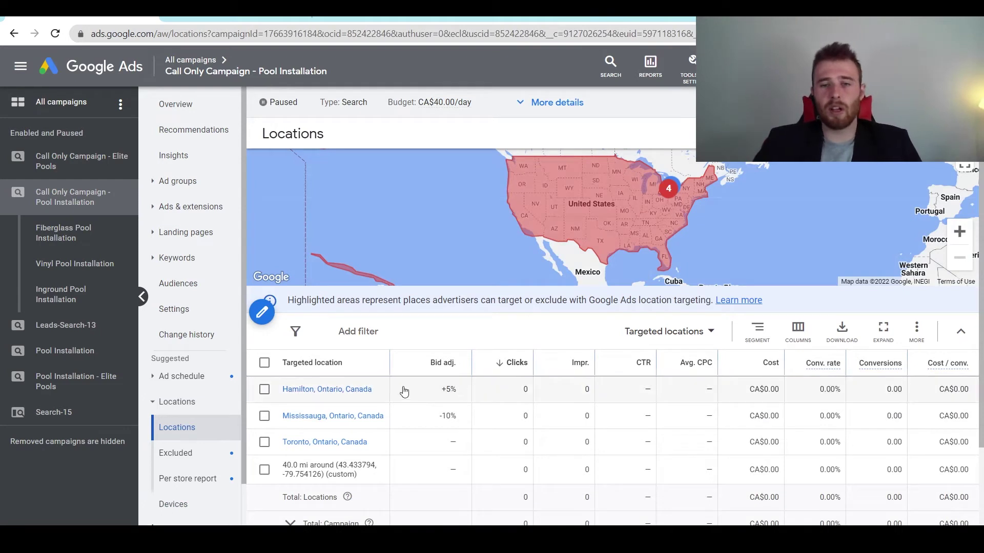
left_click(463, 391)
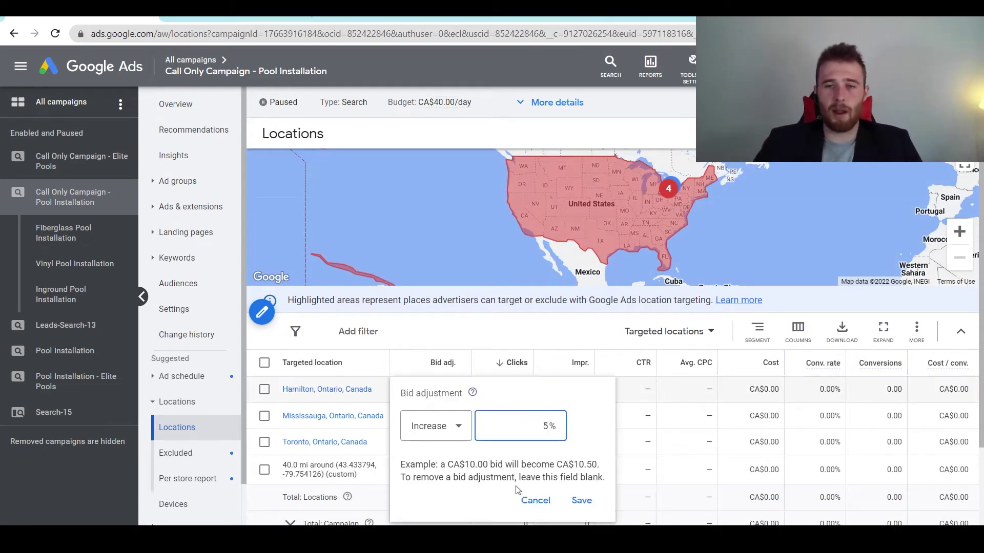
left_click(582, 500)
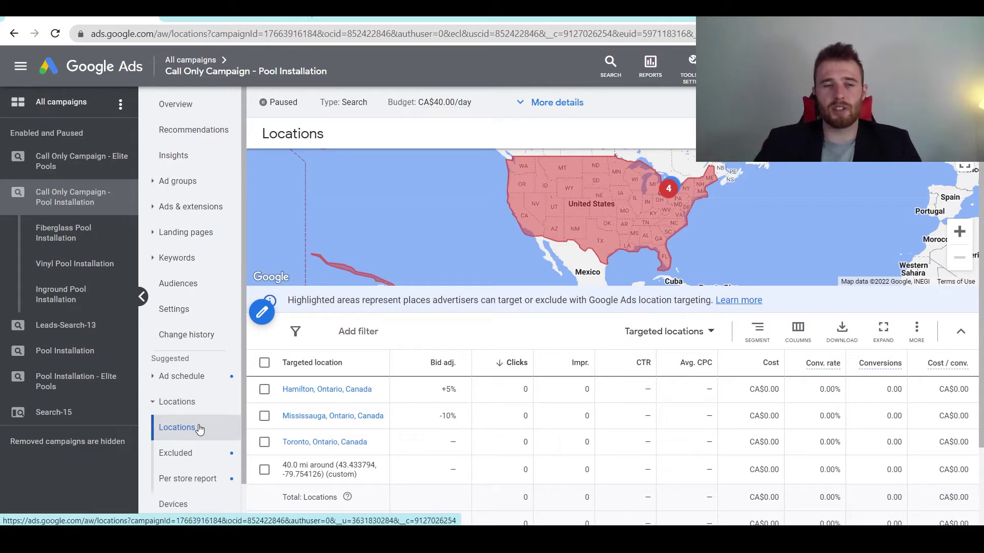
- Load the Ad schedule chart showing Monday to Friday, 8:00 AM to 5:00 PM
left_click(204, 379)
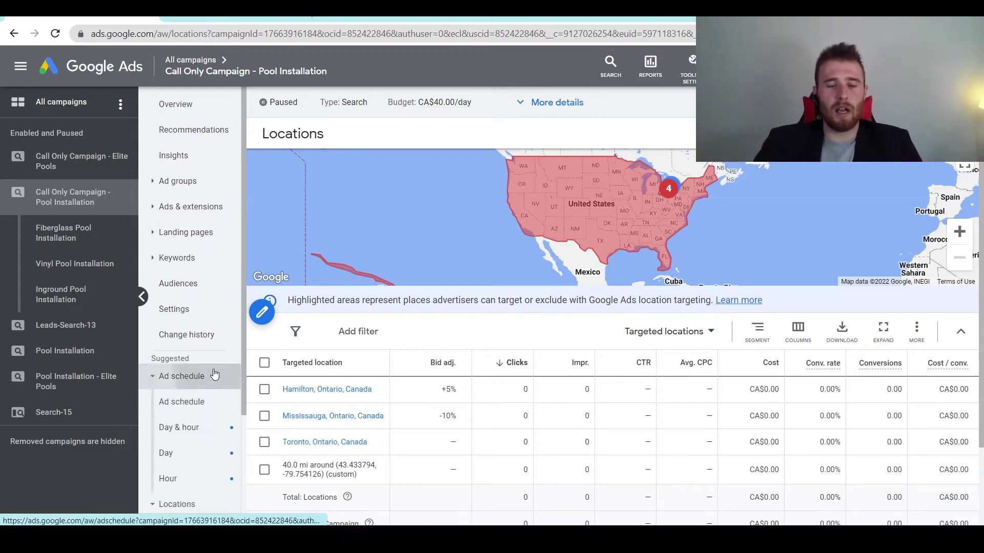
scroll(461, 341, "down", 5)
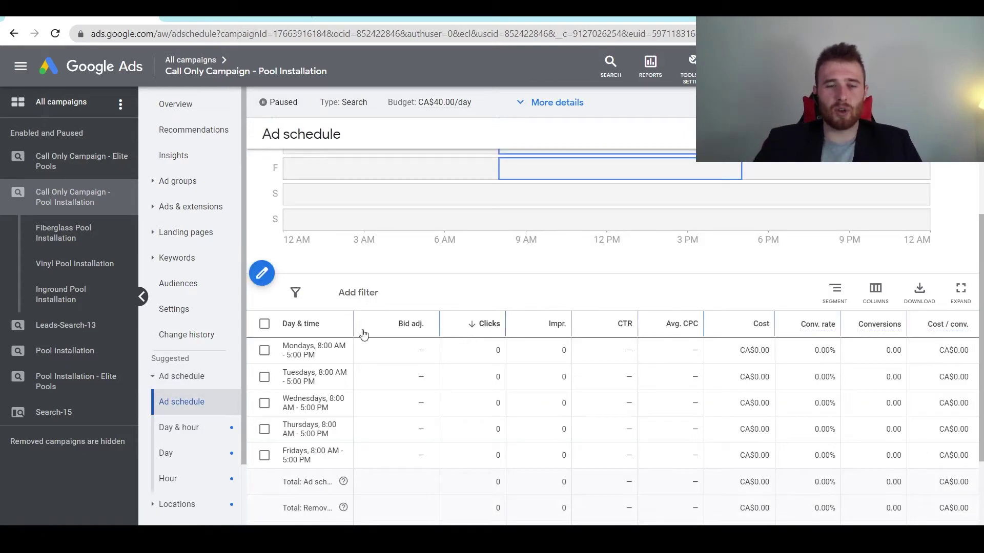
scroll(424, 348, "up", 3)
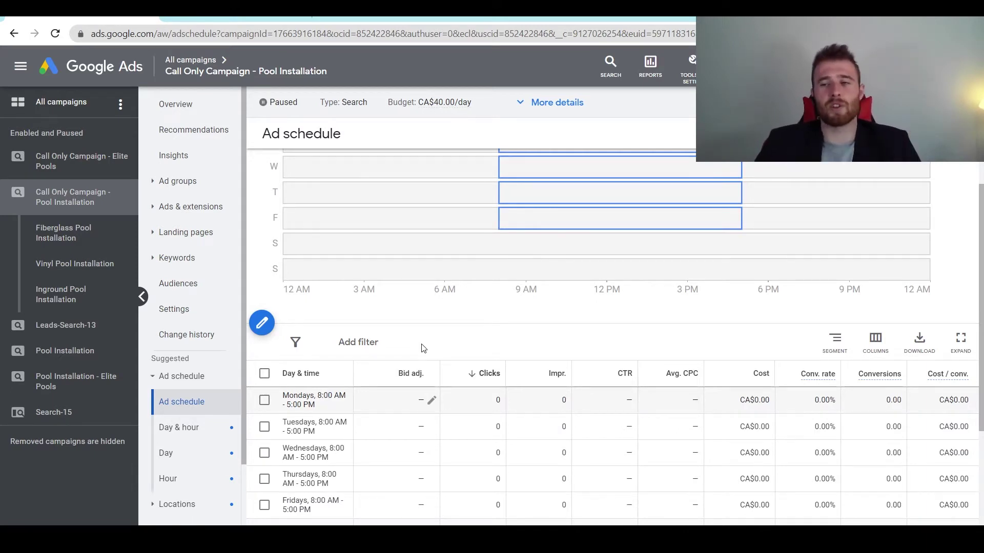
scroll(483, 342, "down", 3)
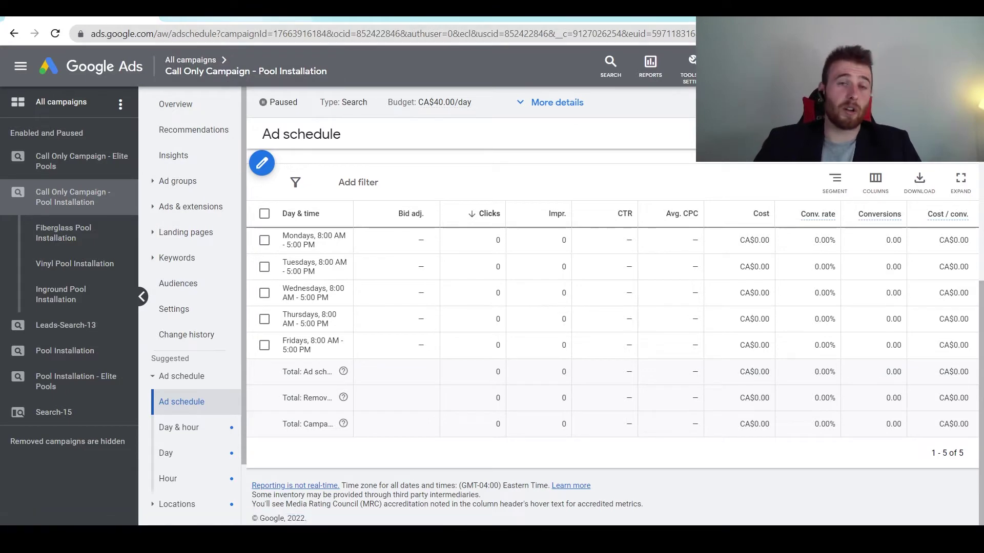
left_click(556, 103)
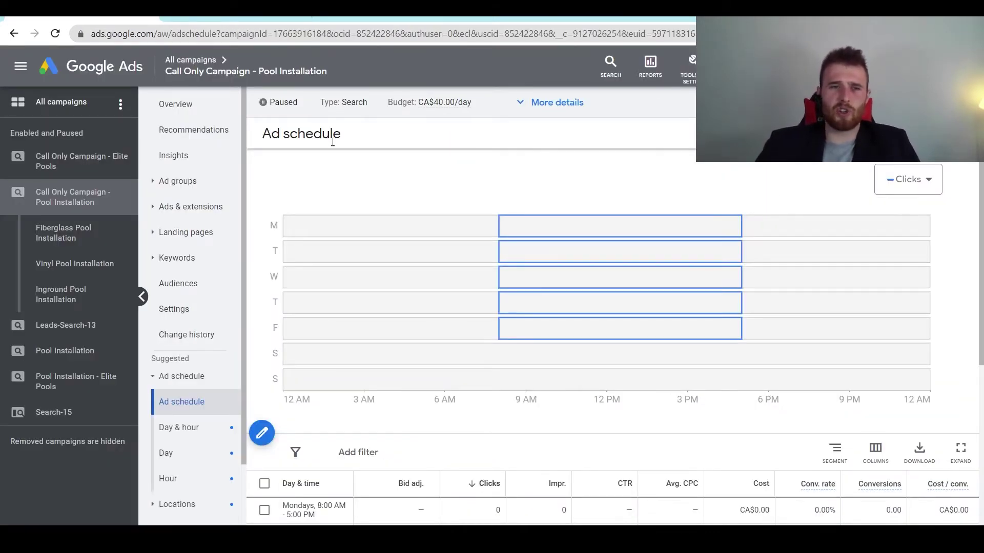
- Check the Ads list and Tools & Settings, then return to the optimization checklist
left_click(204, 207)
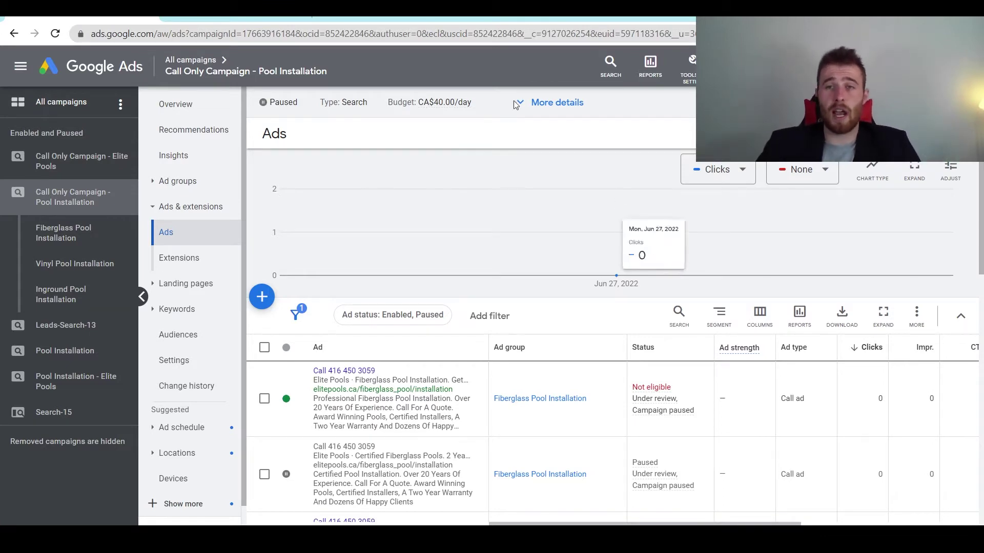
left_click(689, 66)
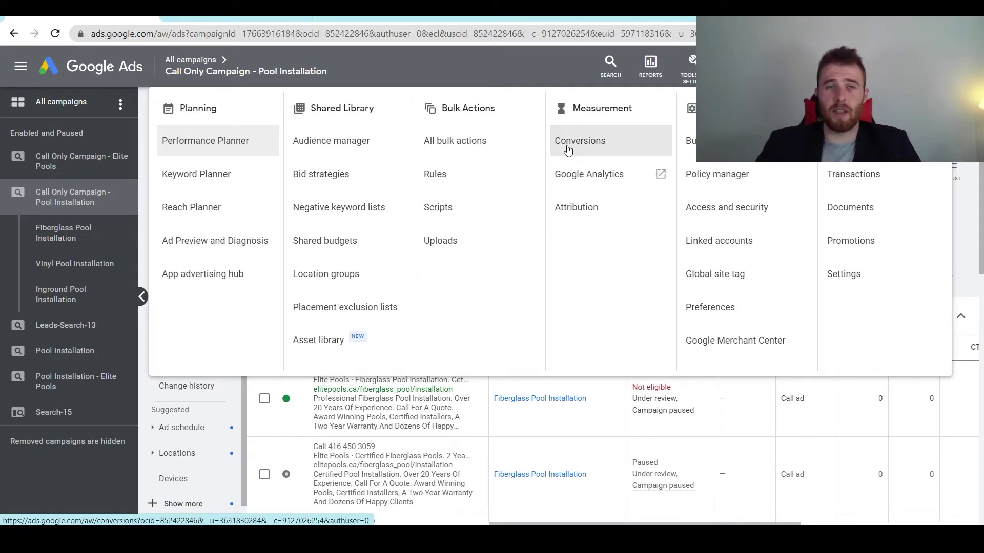
left_click(236, 21)
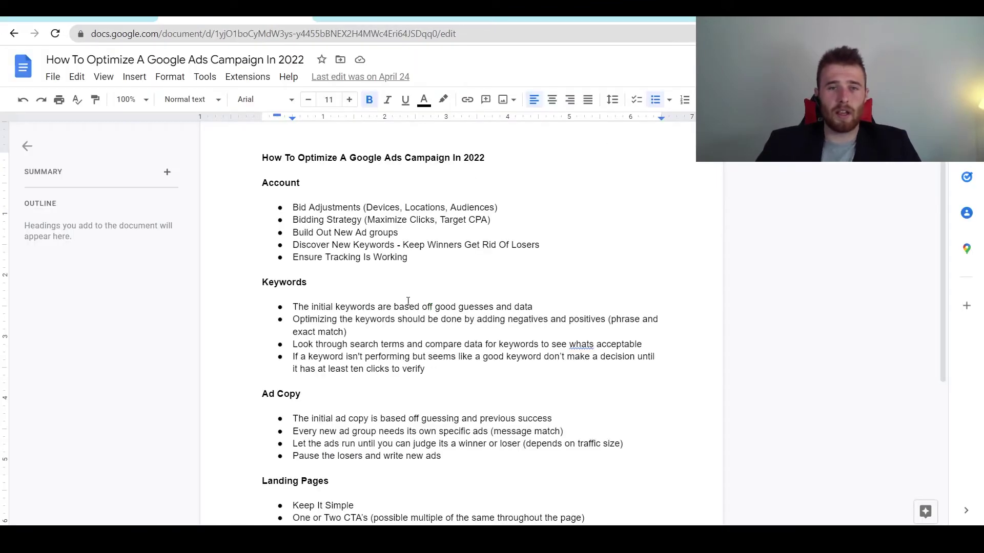
- Select the 'Optimizing the keywords' bullet in the checklist, then return to the Ads page
key("ctrl+shift+Tab")
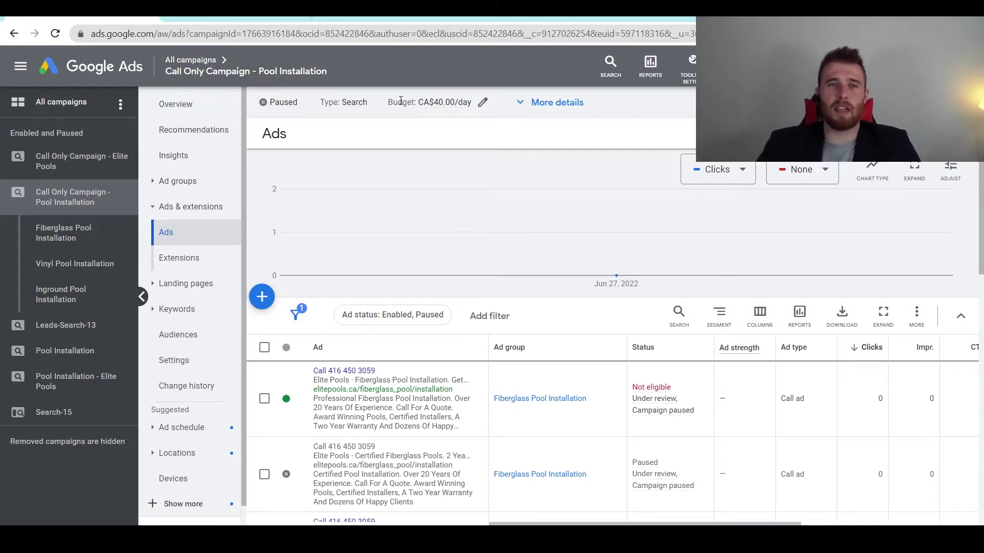
key("ctrl+Tab")
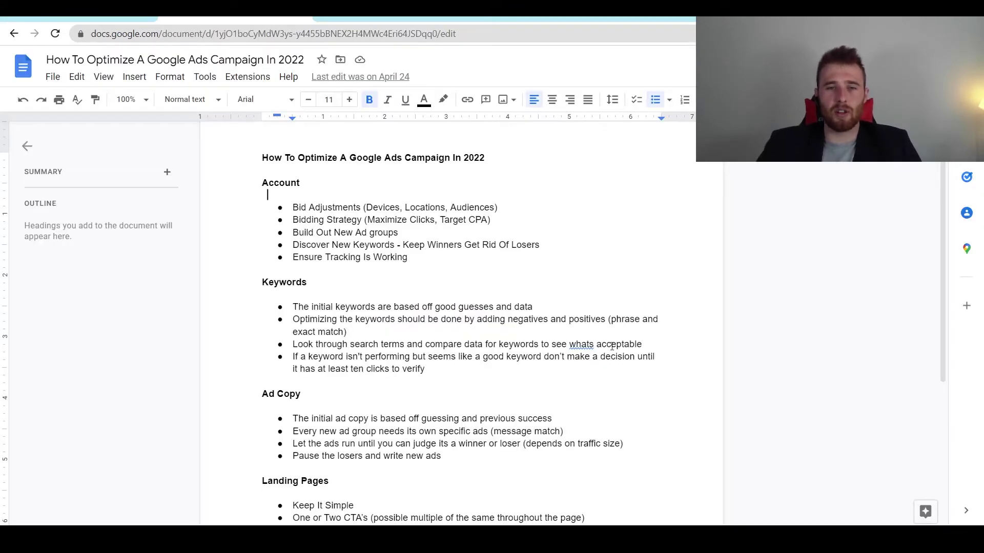
left_click(515, 332)
triple_click(516, 318)
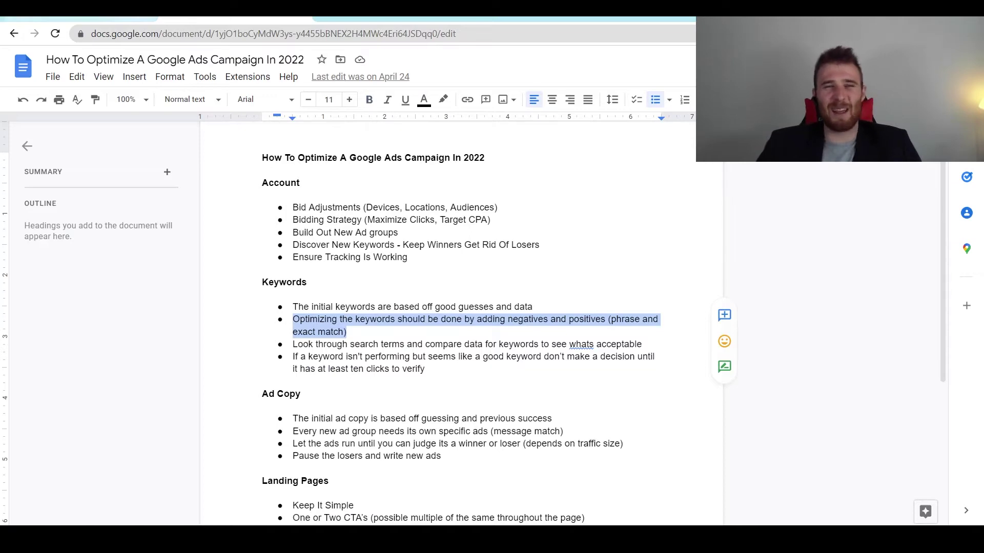
key("ctrl+shift+Tab")
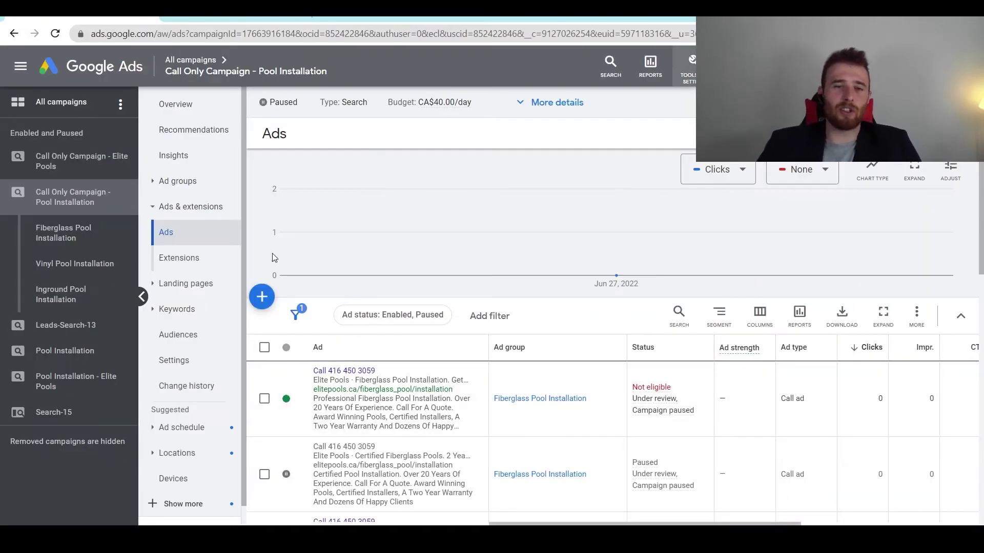
- Go from Search keywords to the Search terms report, which lists no terms yet
left_click(177, 309)
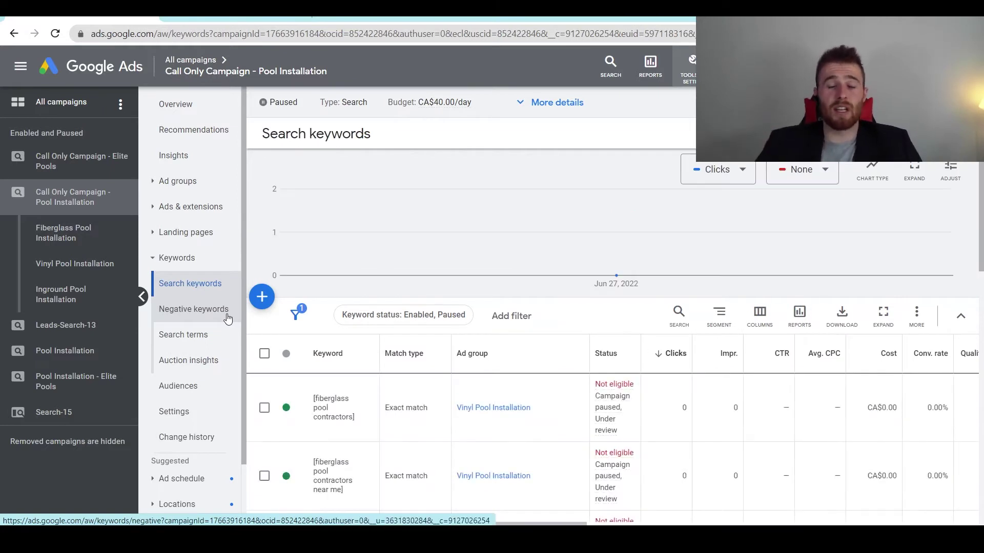
mouse_move(419, 357)
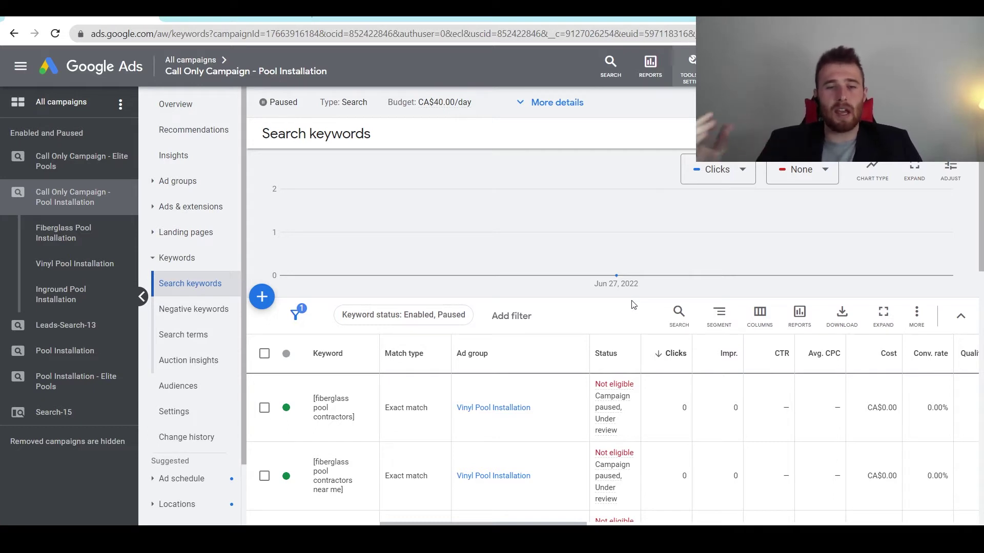
left_click(211, 341)
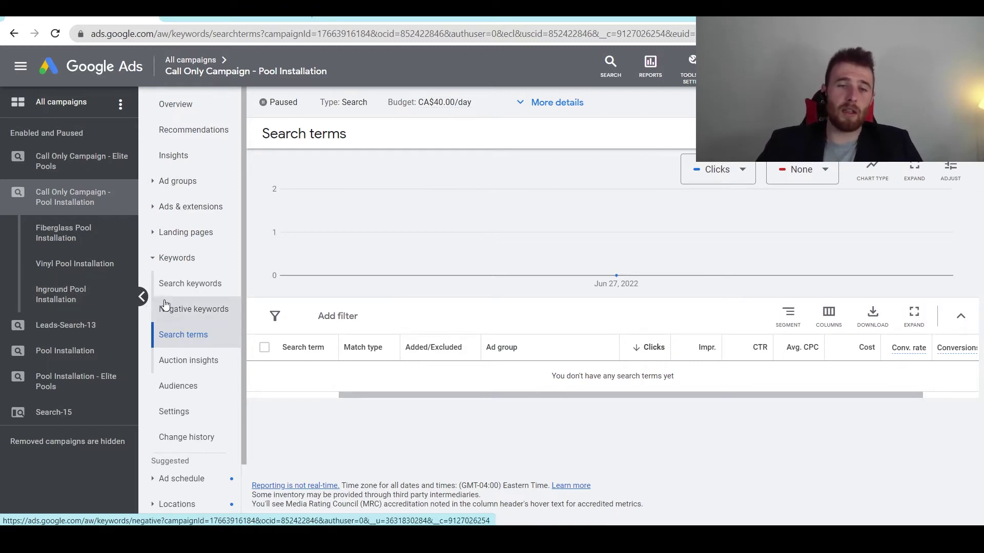
- View the '+ Negative keywords' form, then return to the Search keywords list
left_click(218, 309)
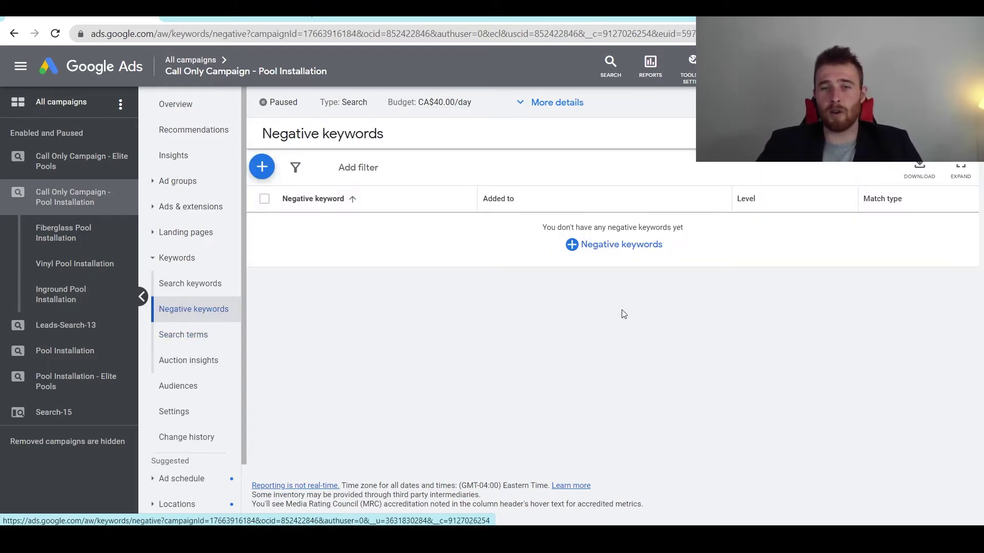
left_click(572, 245)
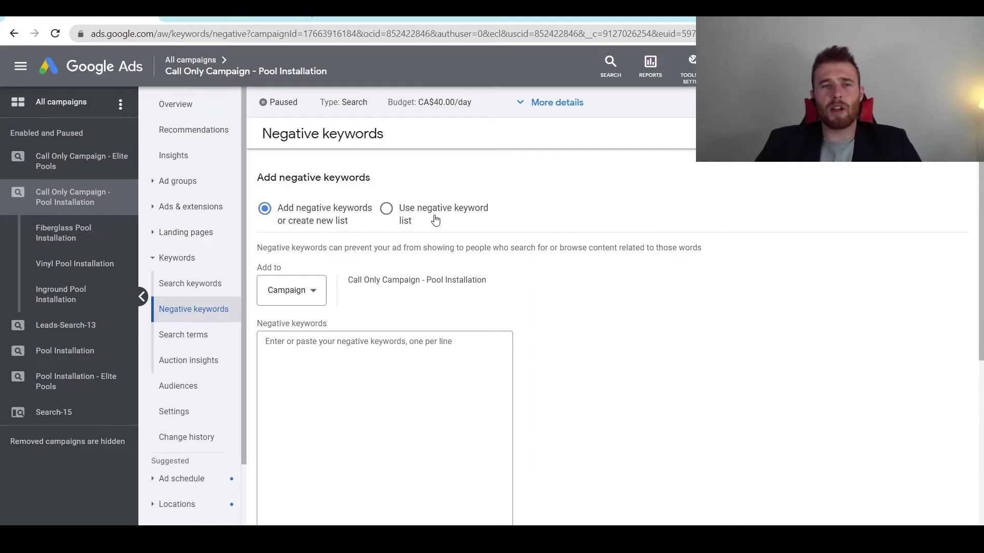
left_click(211, 260)
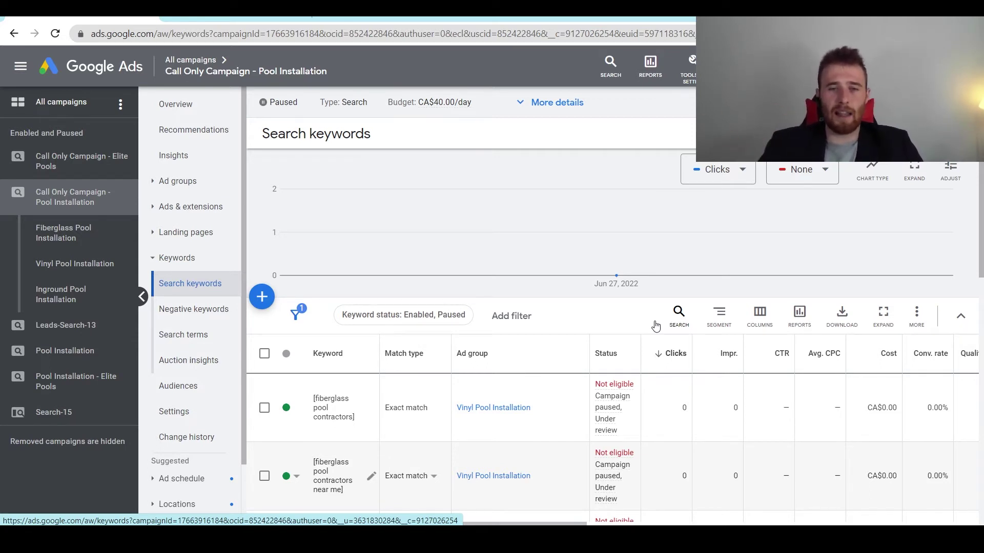
- Glance at the optimization notes document, then come back to the Google Ads campaign
scroll(554, 344, "down", 2)
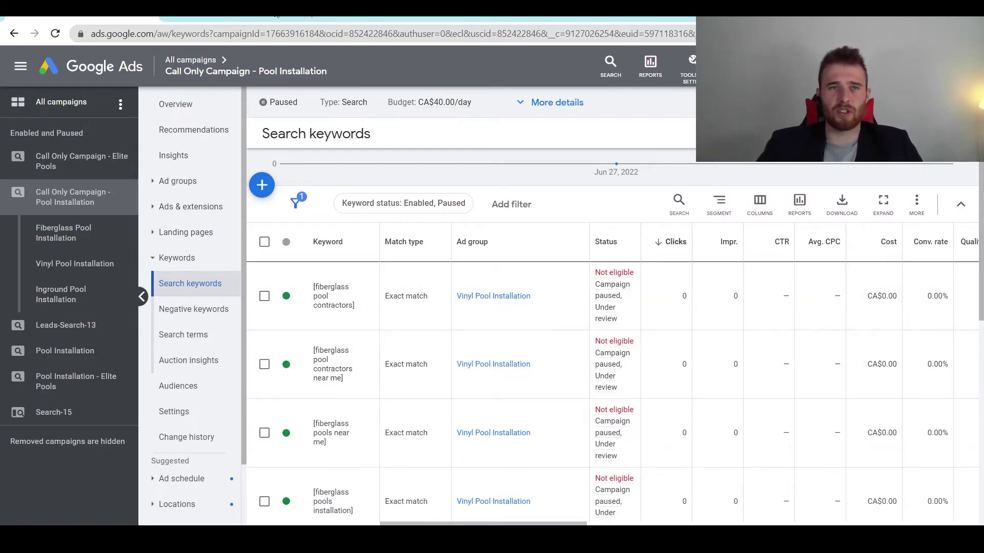
left_click(222, 19)
left_click(82, 19)
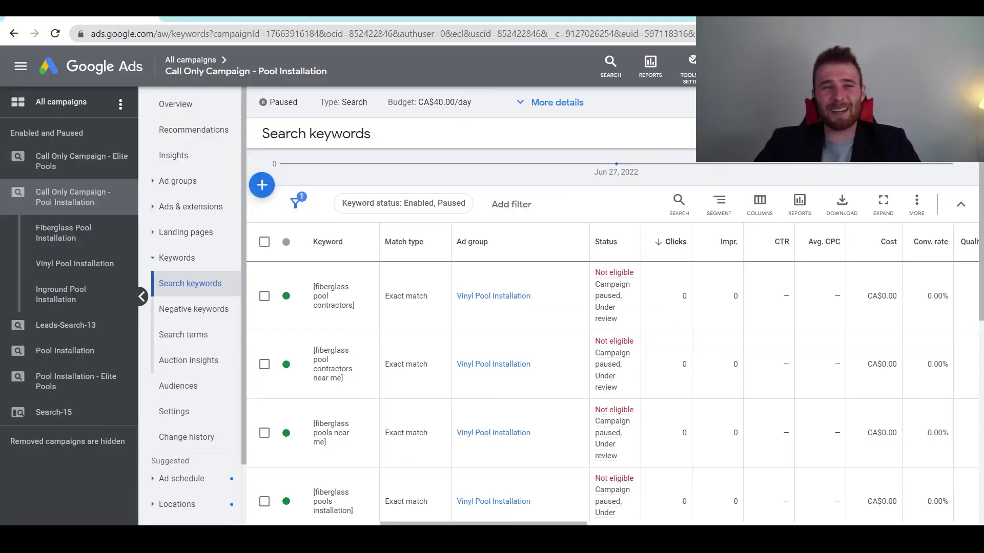
- Scroll through the call ads and their review statuses, then return to the checklist
left_click(191, 207)
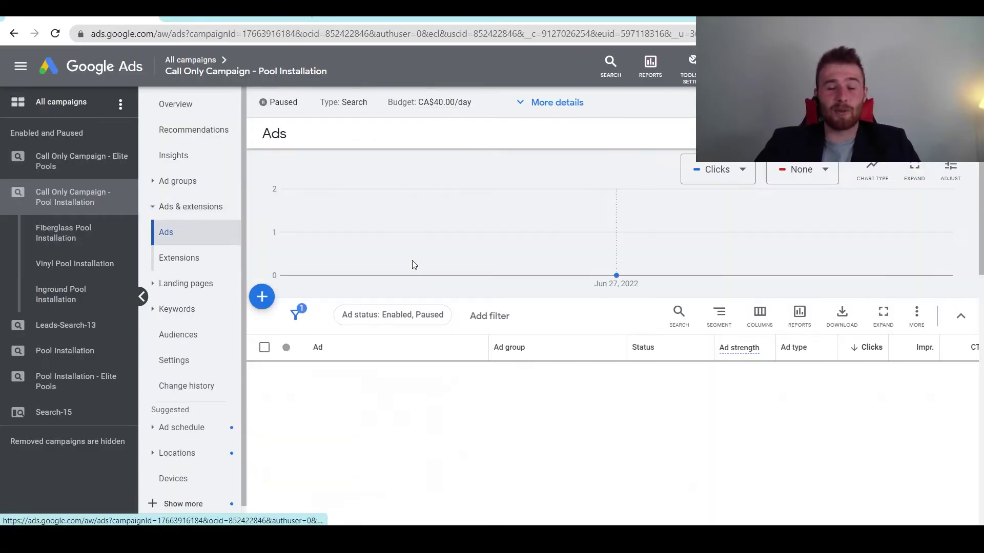
scroll(514, 310, "down", 3)
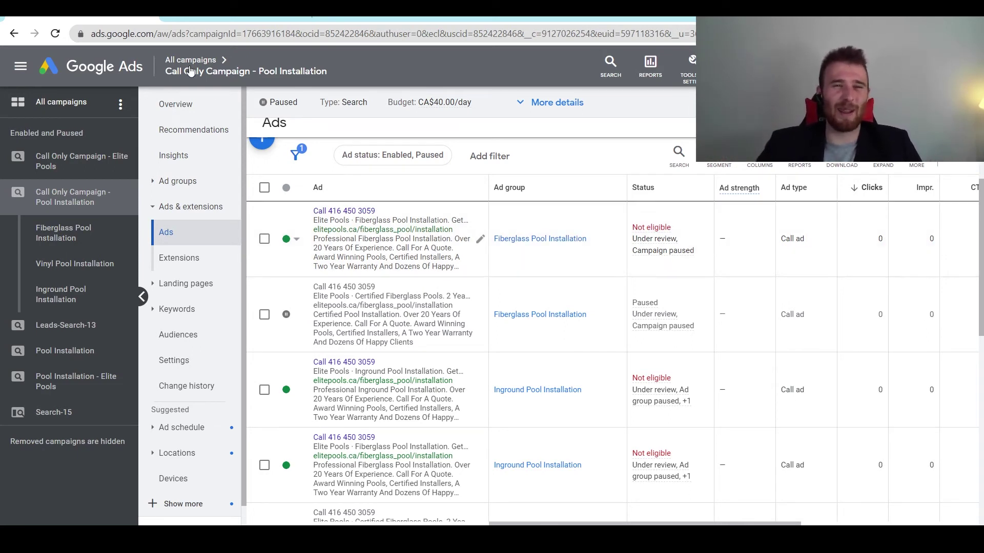
key("ctrl+Tab")
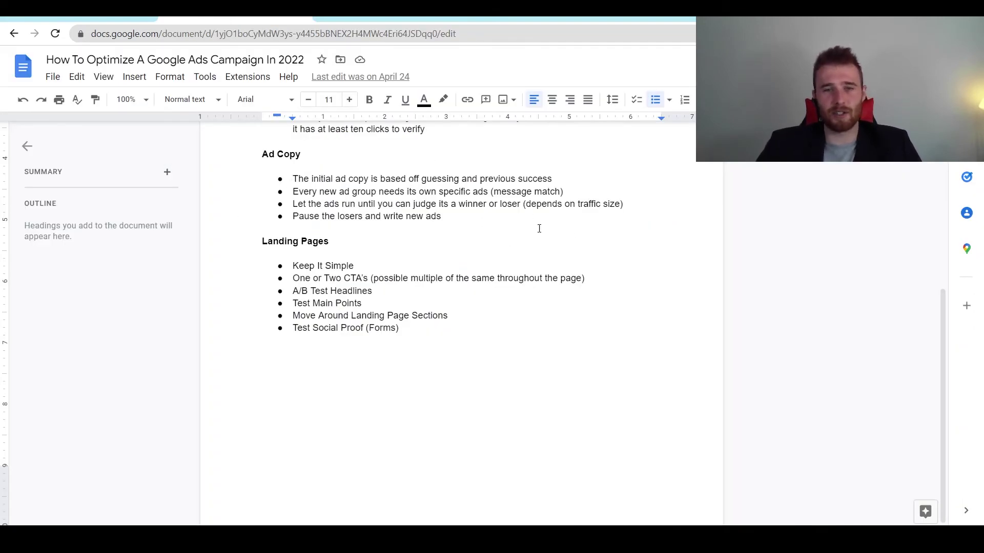
- Scroll the checklist down to the Landing Pages section's six points
scroll(515, 244, "down", 1)
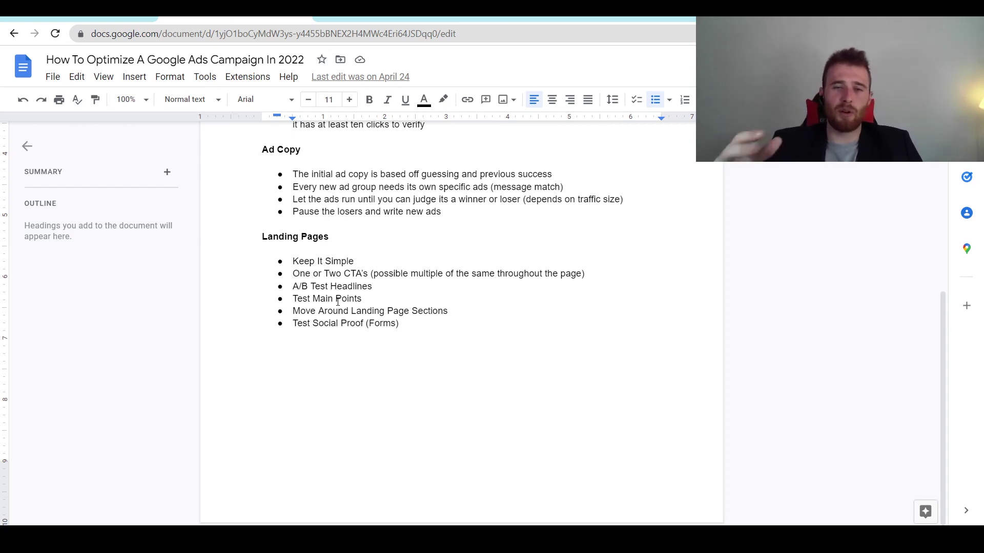
- Select only 'Landing Page Sections' in the 'Move Around Landing Page Sections' bullet
left_click_drag(310, 311, 416, 308)
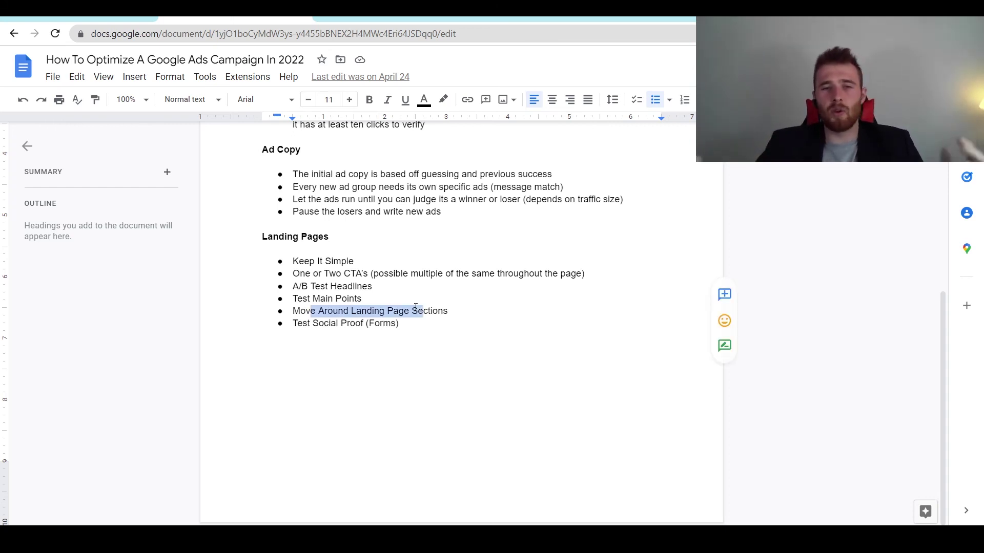
left_click_drag(344, 311, 445, 308)
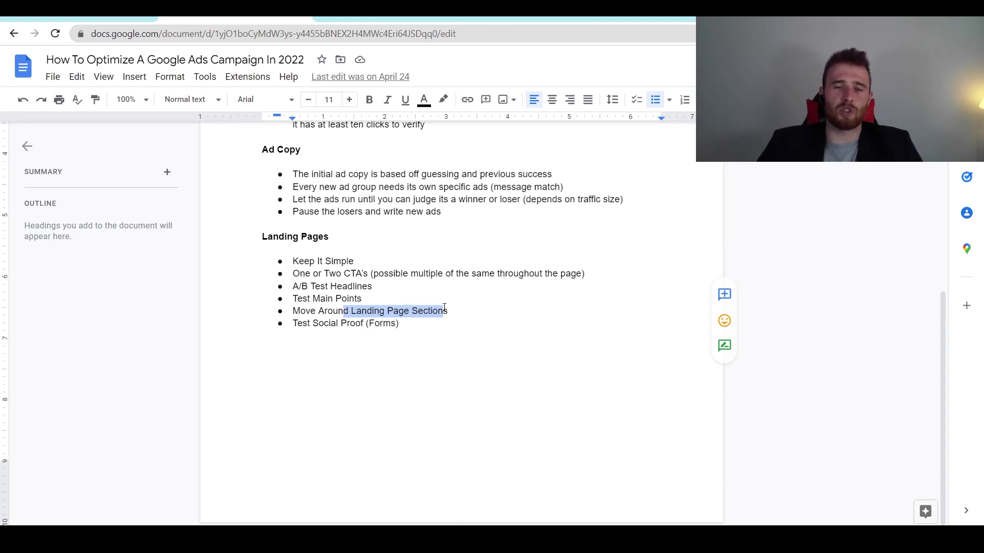
left_click_drag(448, 311, 352, 312)
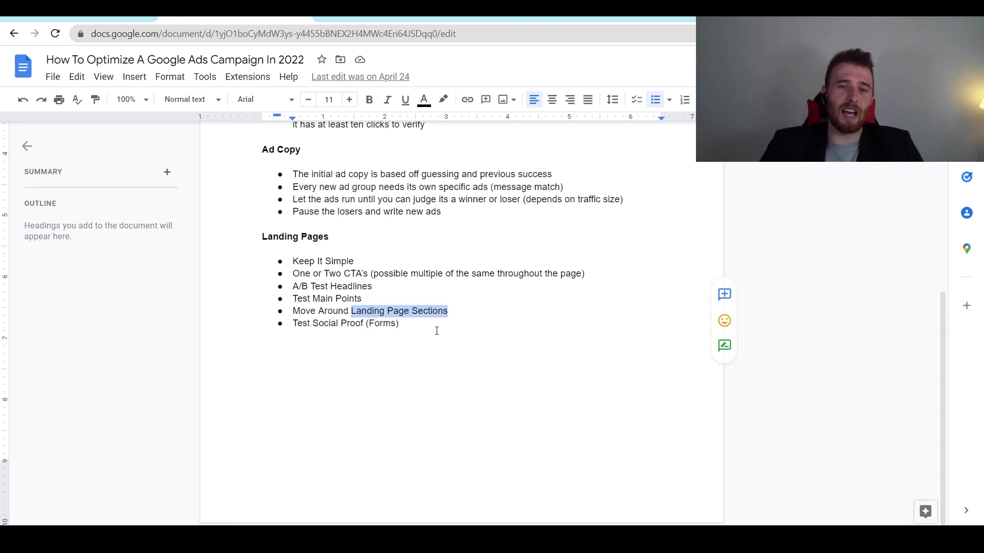
- Deselect 'Landing Page Sections' and scroll through the checklist back up to its 2022 title
scroll(437, 331, "up", 5)
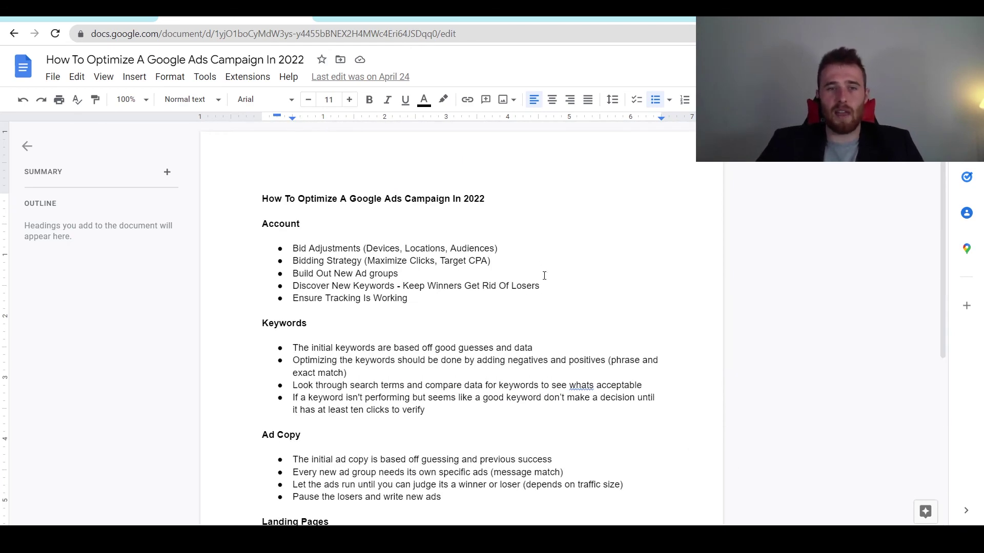
scroll(541, 308, "down", 2)
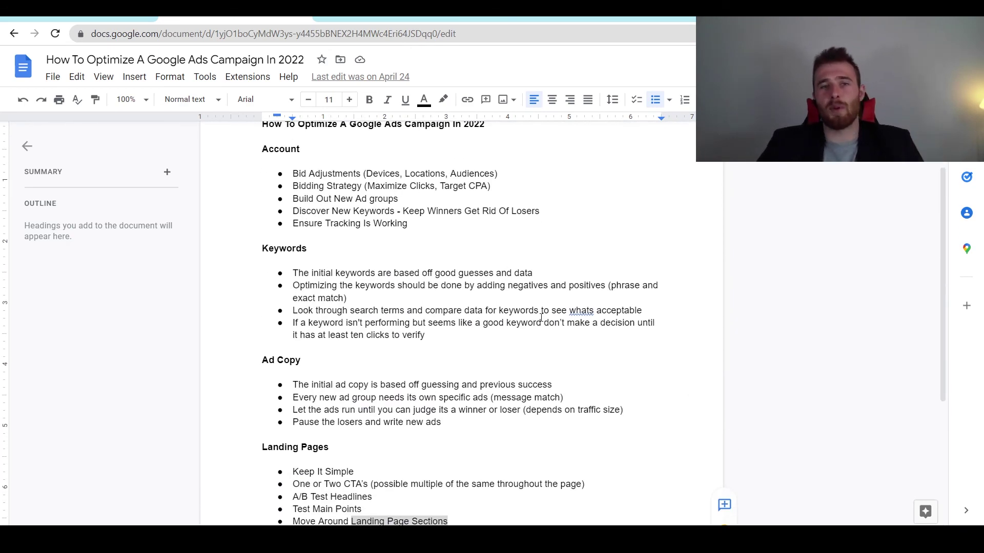
scroll(505, 244, "down", 3)
left_click(514, 254)
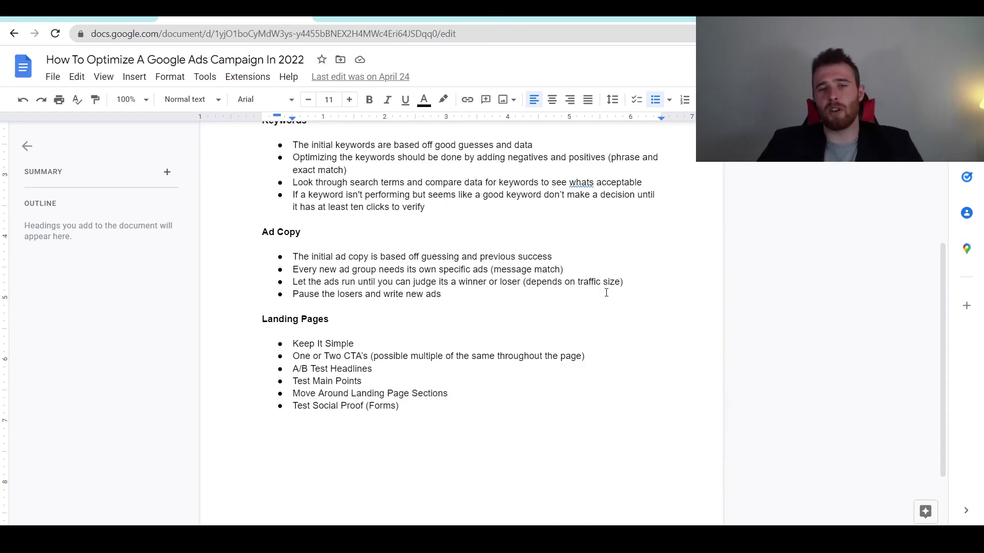
scroll(605, 286, "down", 2)
scroll(600, 284, "up", 5)
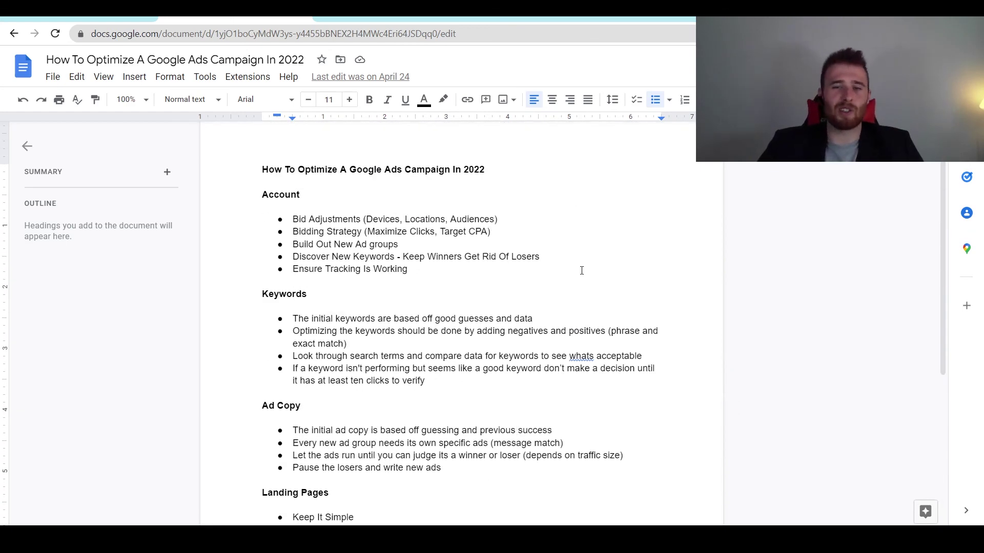